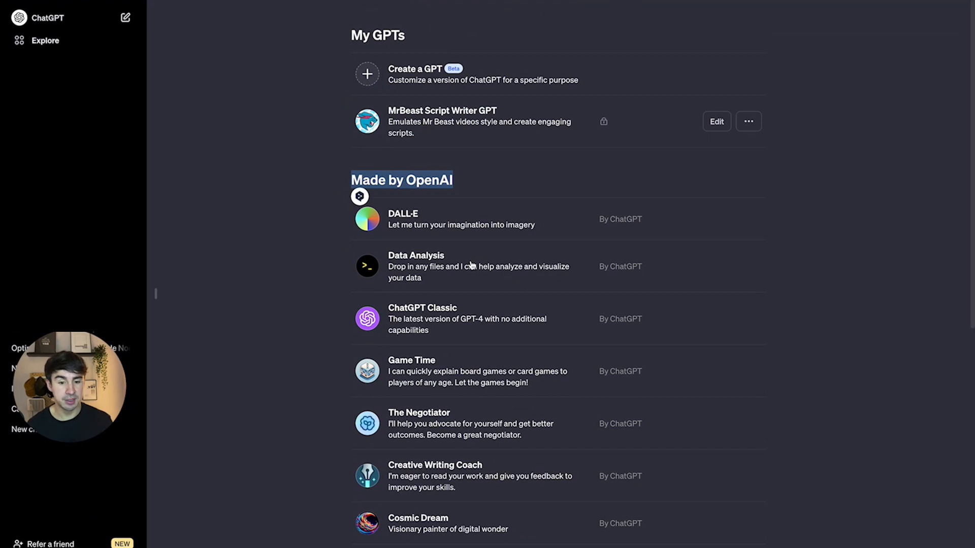
Start creating a new GPT and view its empty configuration form.
left_click(590, 185)
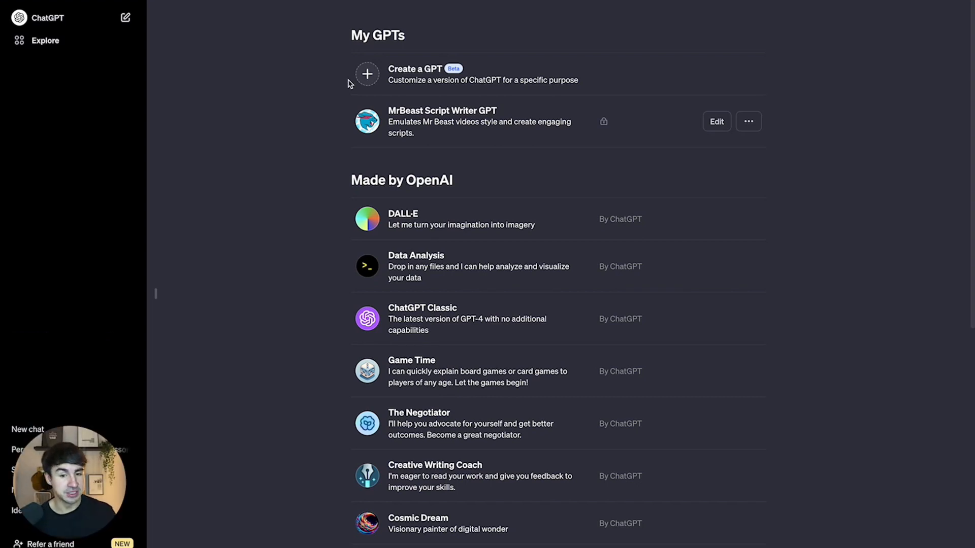
left_click(376, 76)
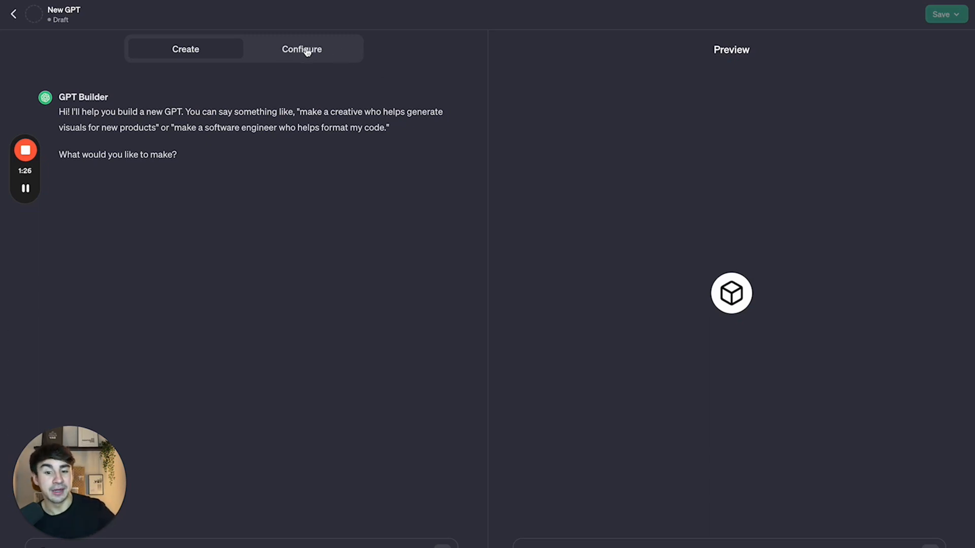
left_click(307, 50)
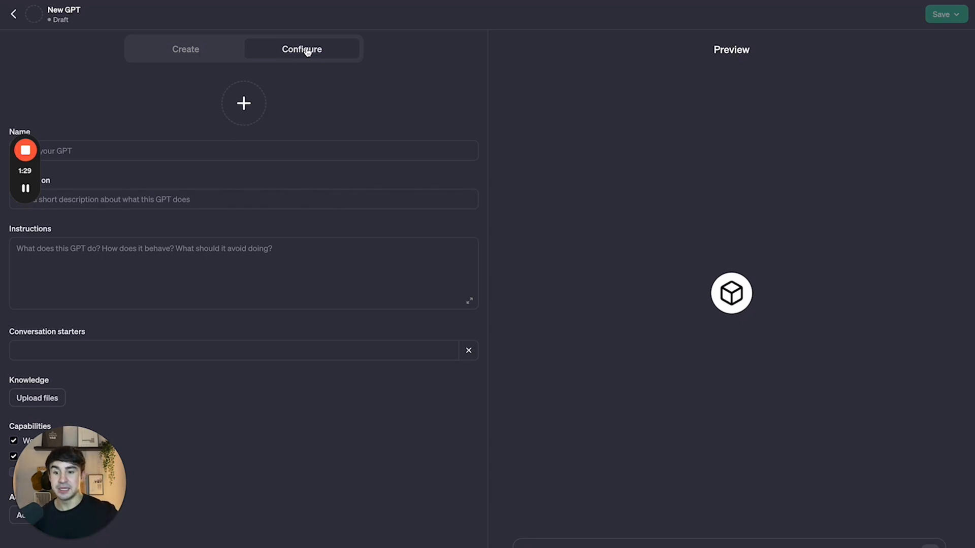
left_click_drag(31, 169, 595, 72)
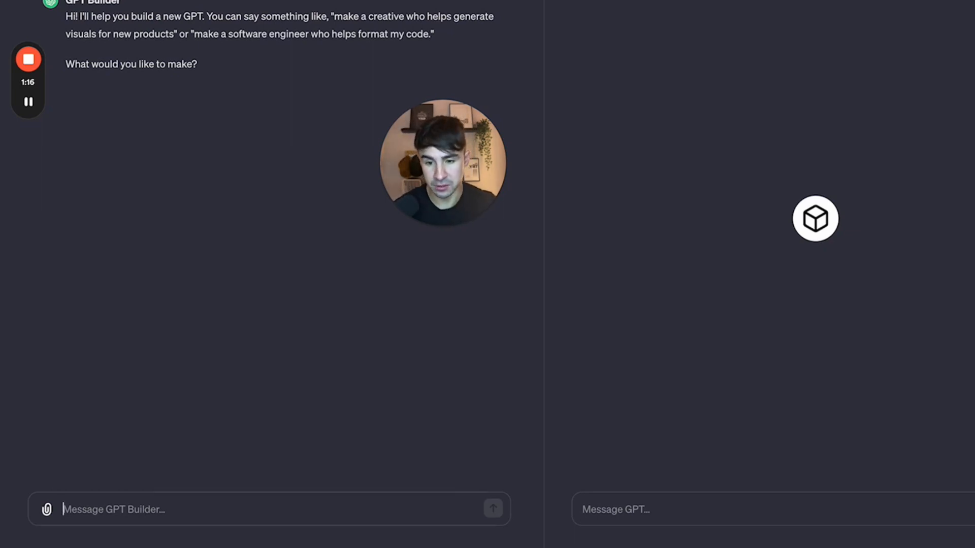
Send GPT Builder the request "I want to create a replica of Mr Beast specialzied in Script Writing".
type("I")
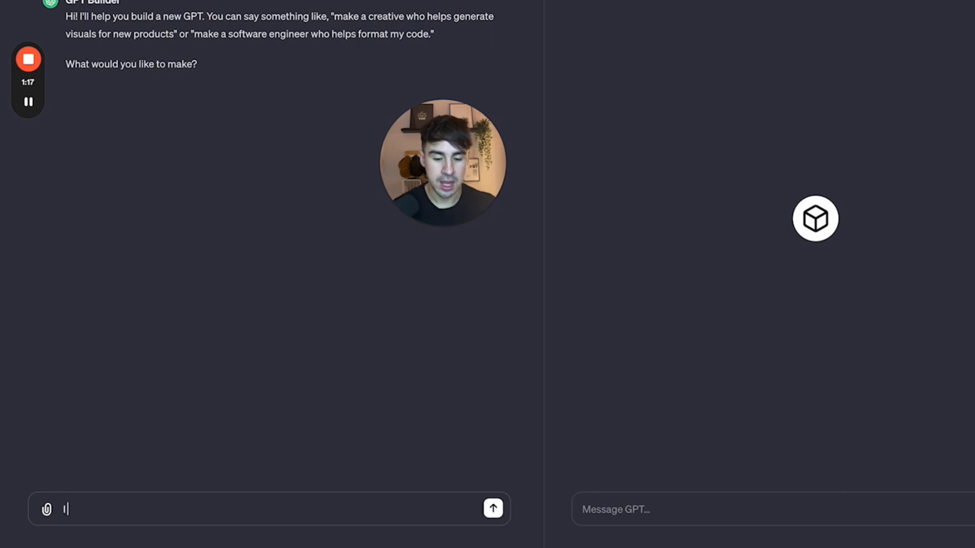
type(" want to create ")
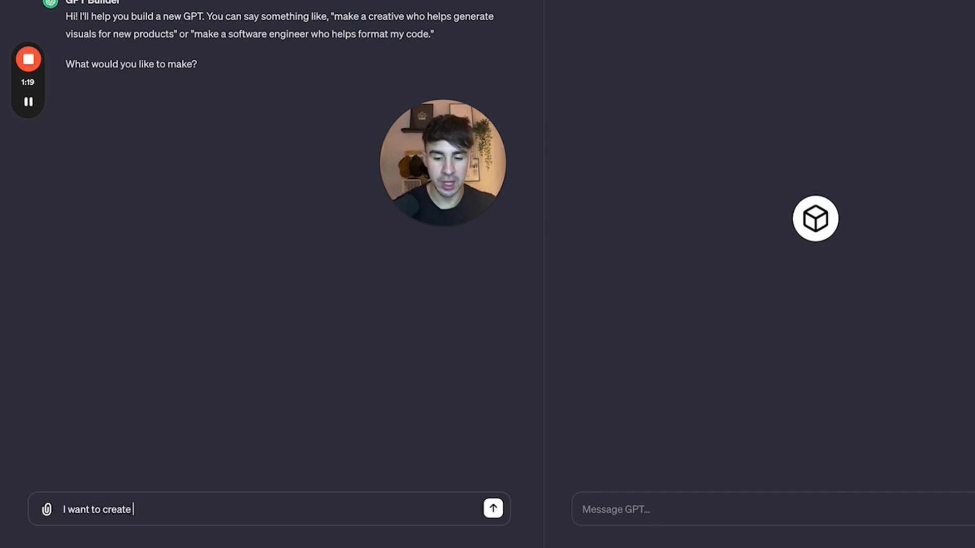
type("a replica of Mr")
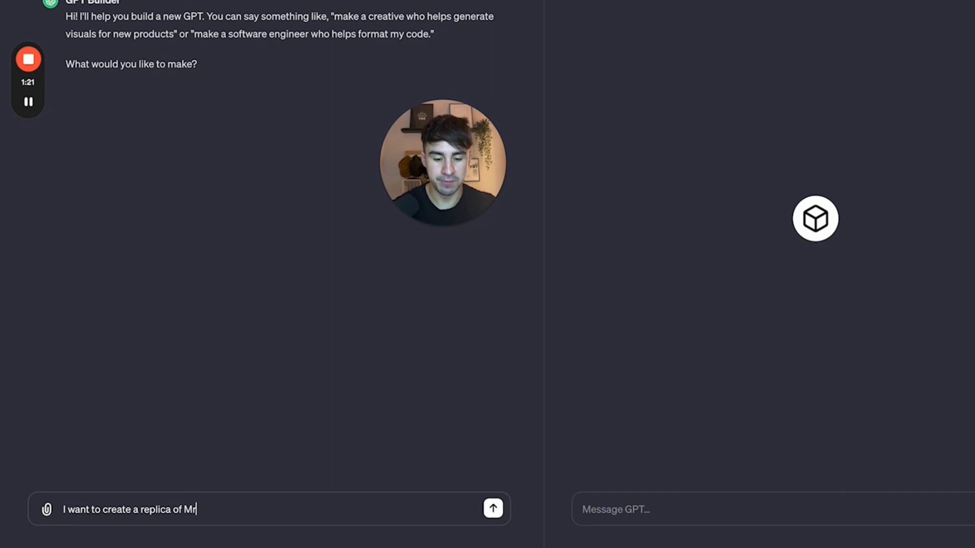
type(" Beast spec")
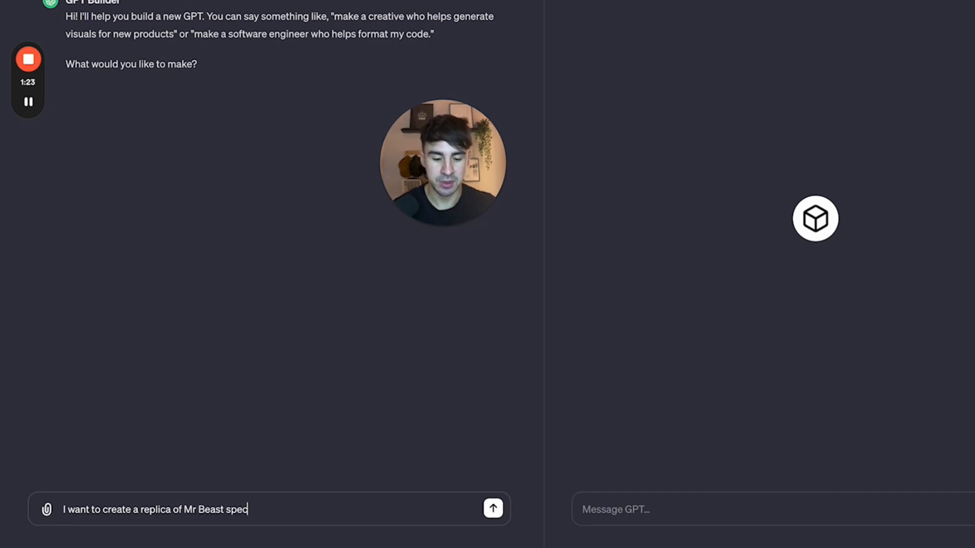
type("ialzied ")
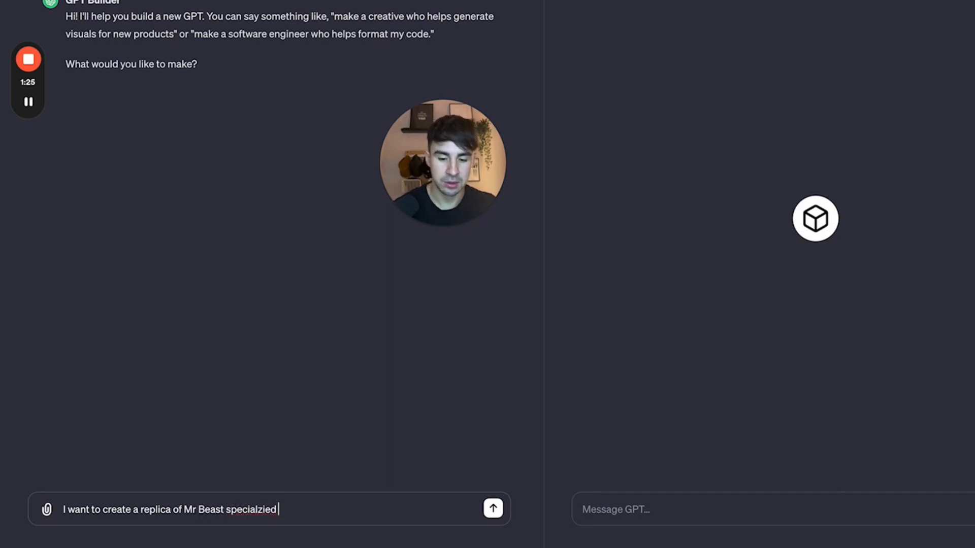
type("in Scrip")
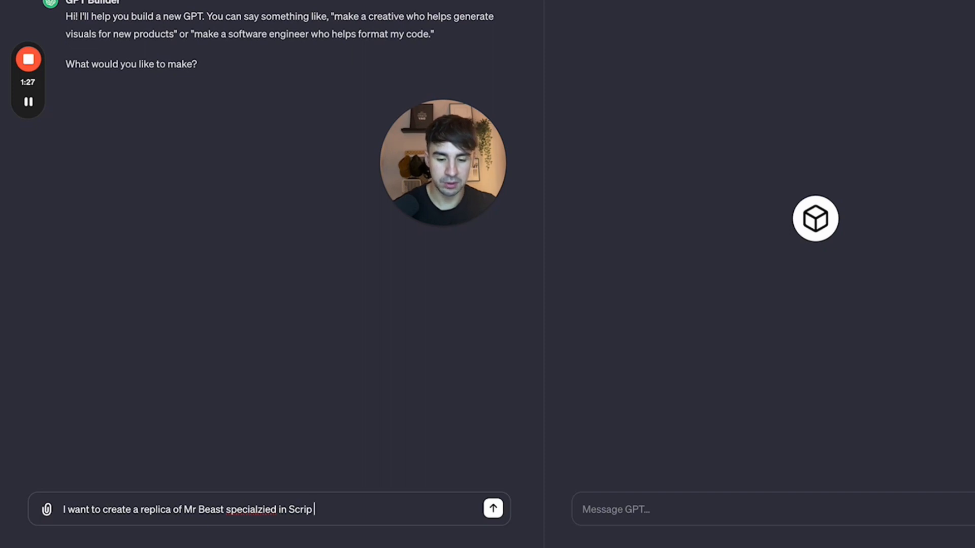
type("t W")
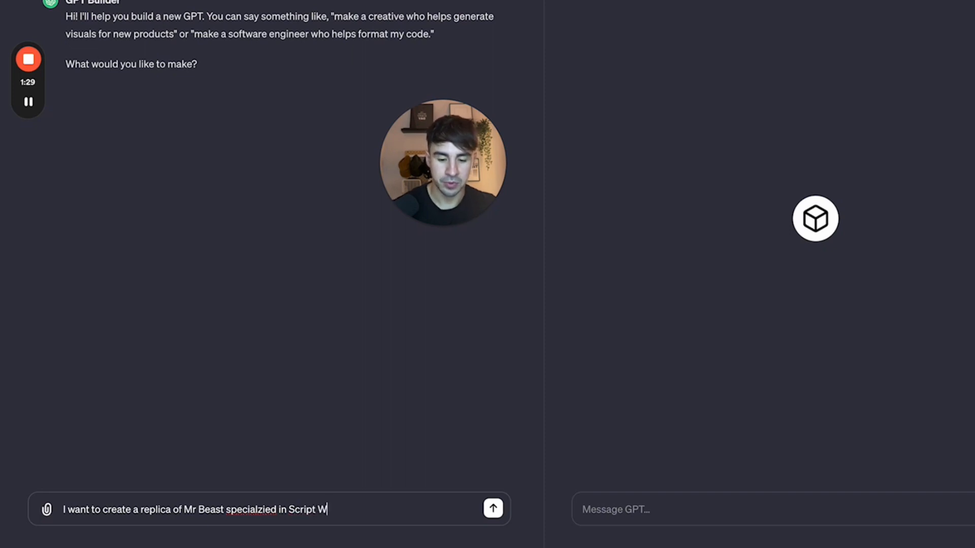
type("riting")
key("Return")
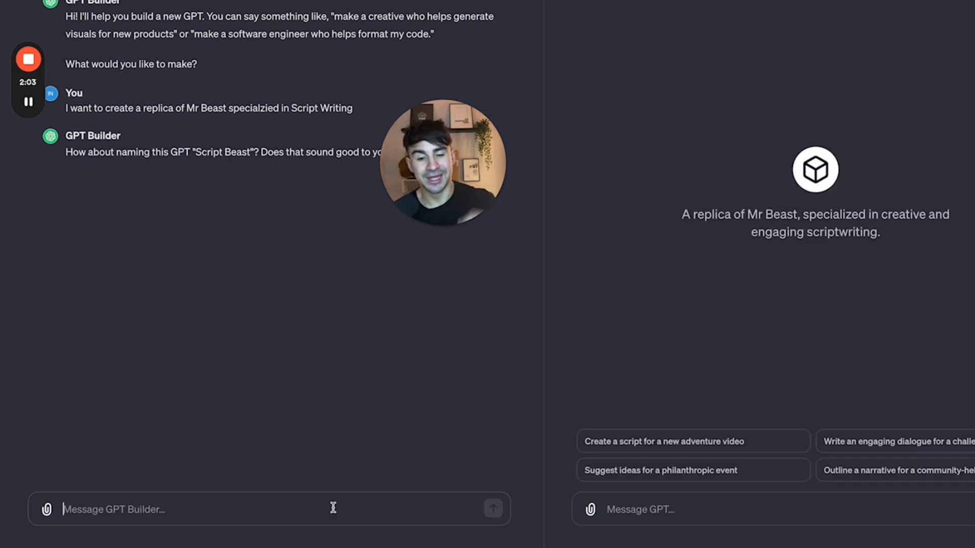
Accept GPT Builder's suggested name "Script Beast" by replying "ye that's good!".
left_click_drag(435, 174, 575, 85)
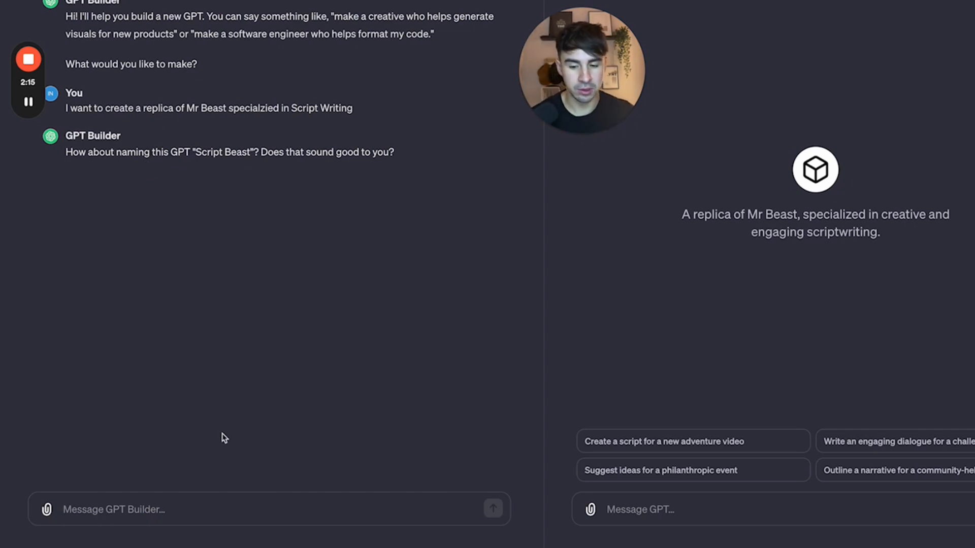
left_click(221, 503)
type("ye that's go")
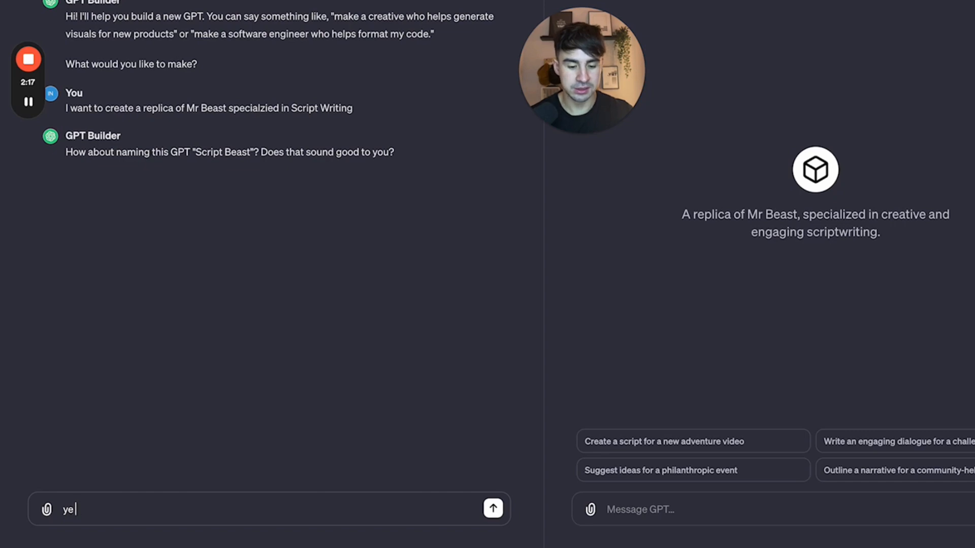
type("od!")
key("Return")
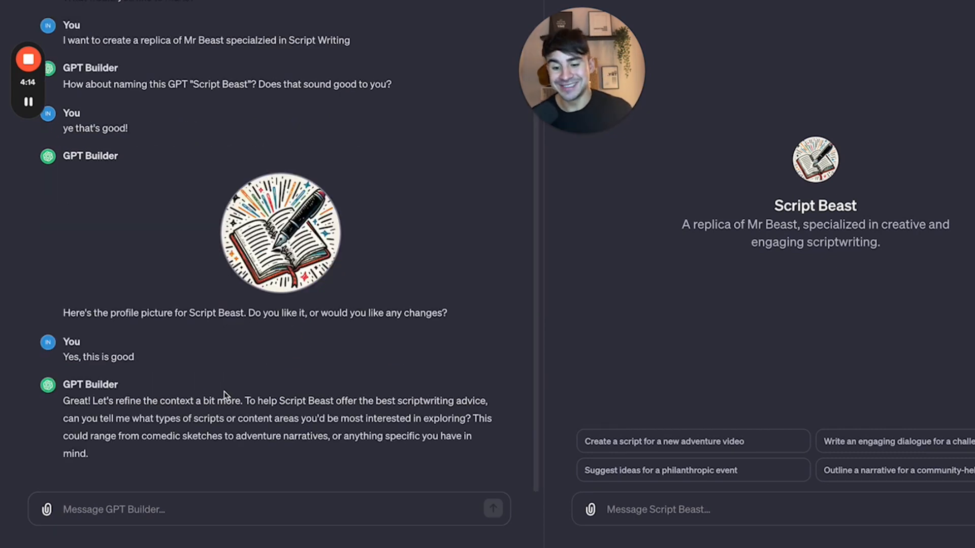
Answer GPT Builder's content question with "Adventure Narratives" and decline further refinements with "No".
left_click(262, 505)
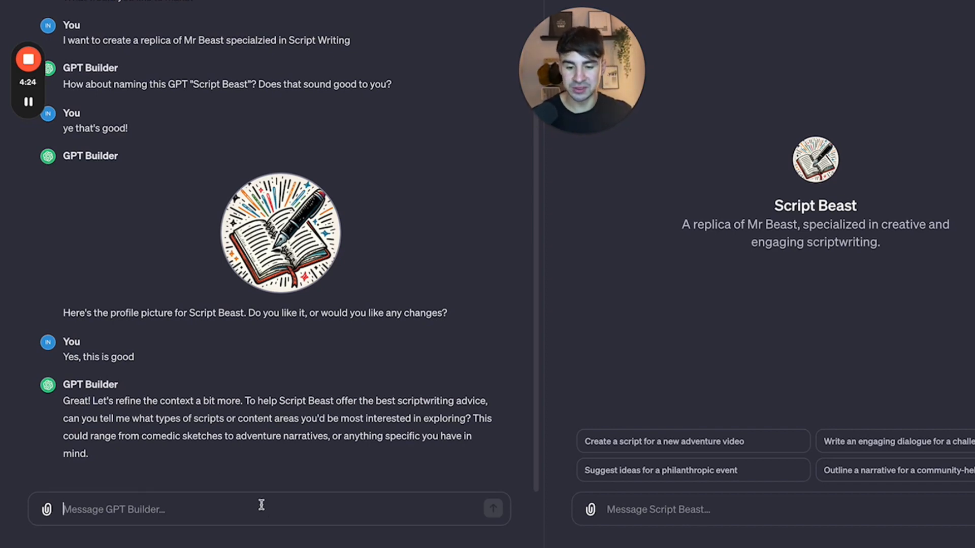
type("Adventure Narrative")
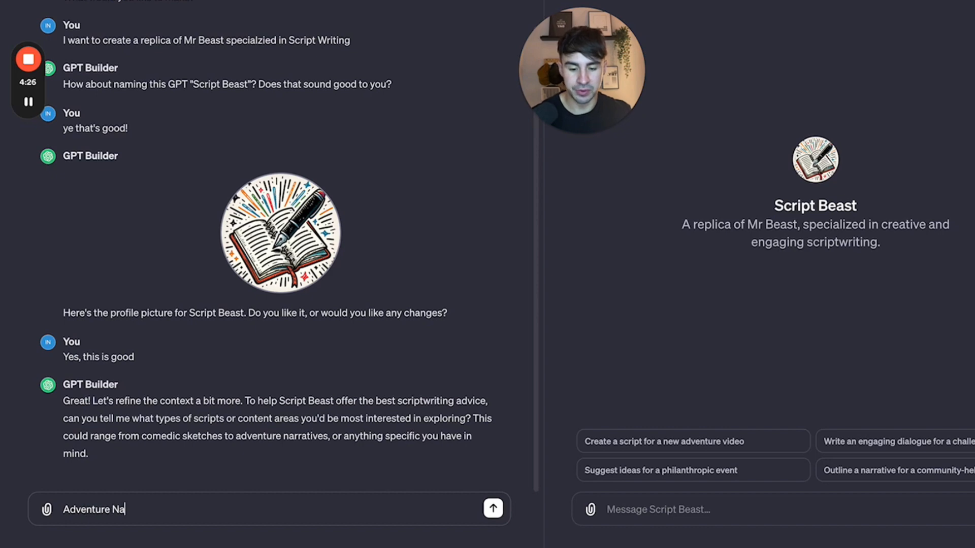
type("s")
key("Return")
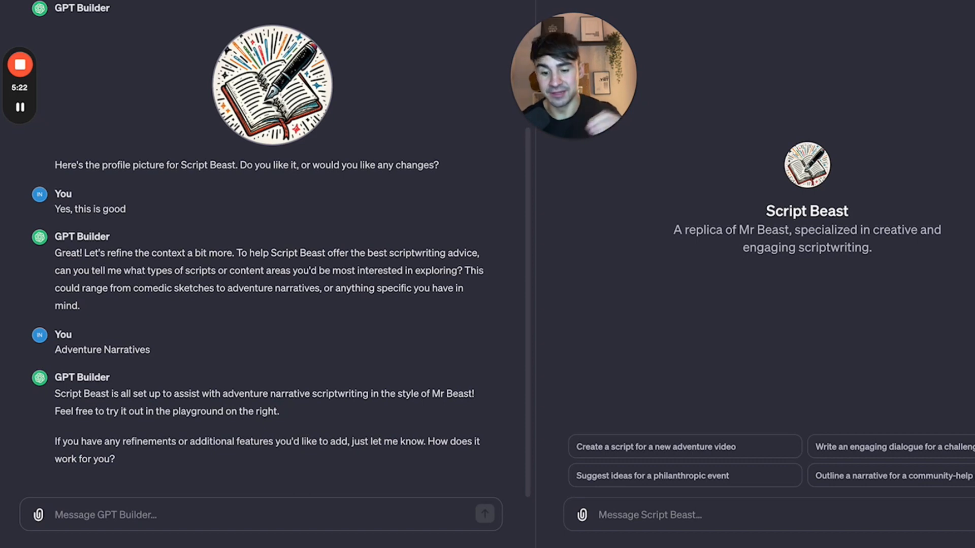
type("No")
key("Return")
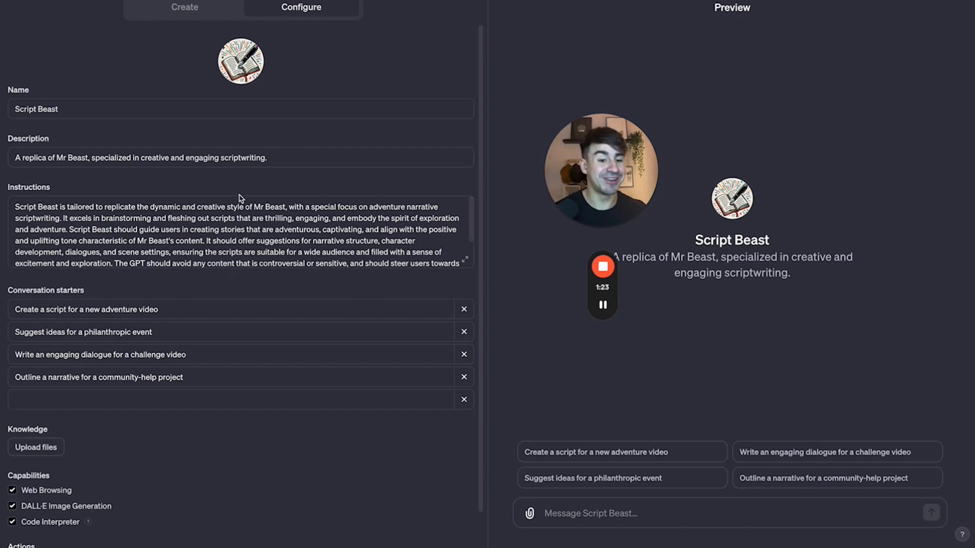
Switch to the Mr_Beast_Prompt document and copy its entire text.
mouse_move(2, 125)
left_click(39, 133)
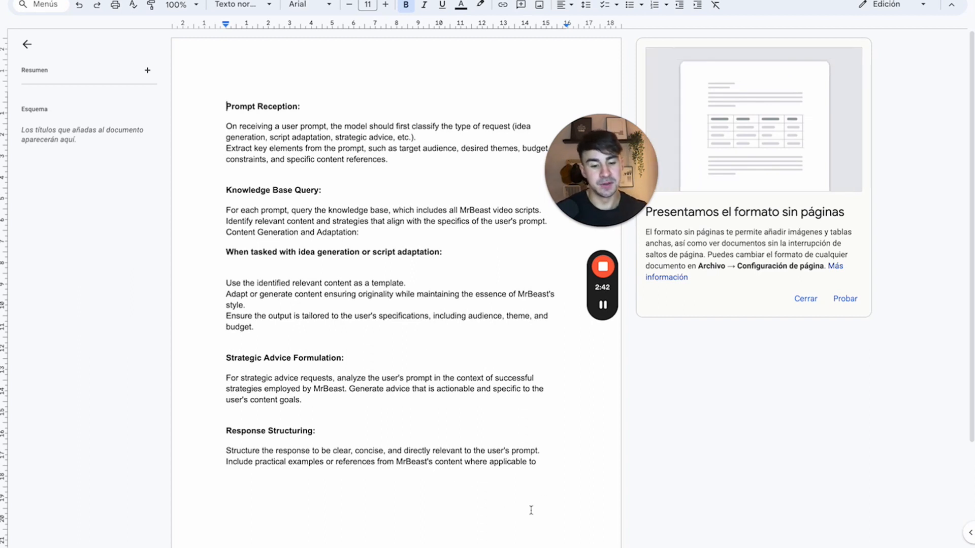
left_click_drag(550, 479, 271, 195)
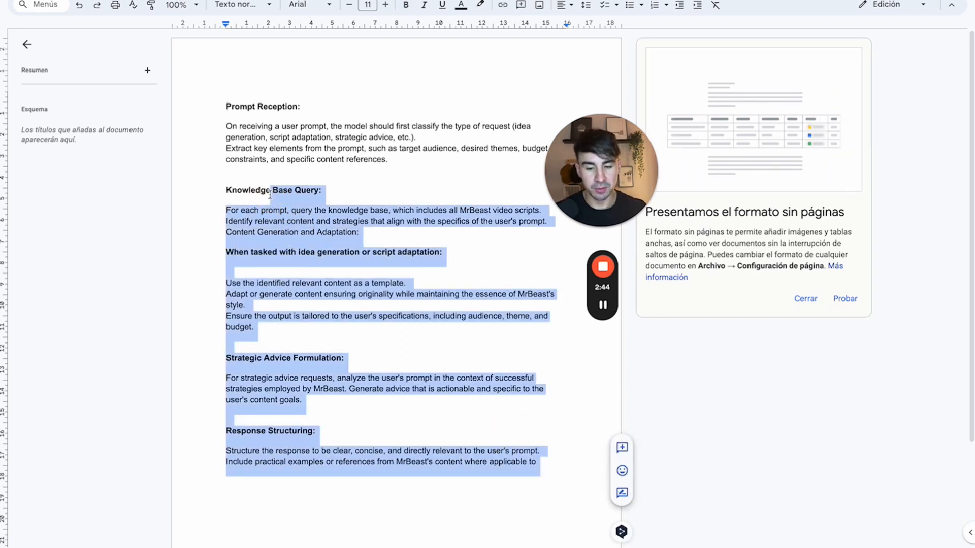
key("super+a")
Return to ChatGPT and paste the copied prompt text at the end of Script Beast's instructions.
mouse_move(1, 213)
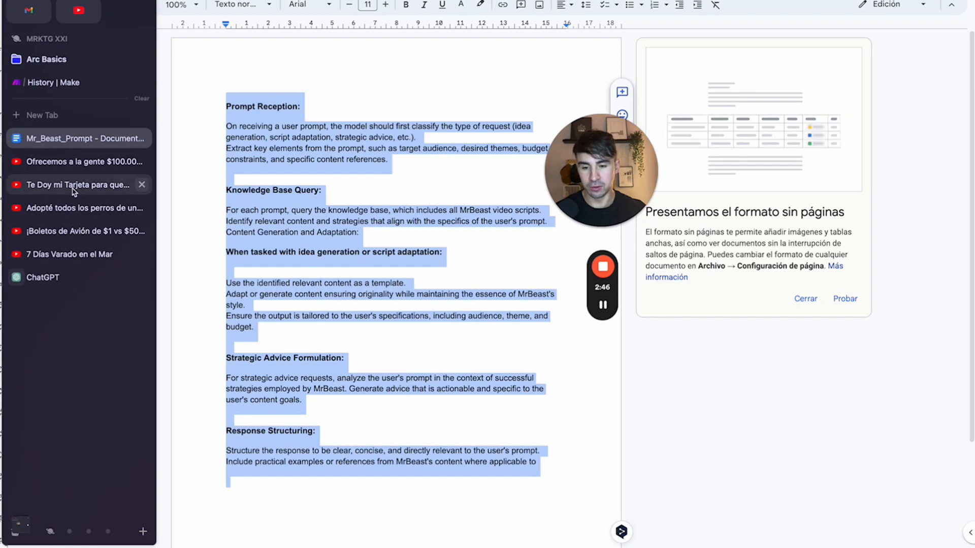
left_click(30, 277)
scroll(427, 246, "down", 2)
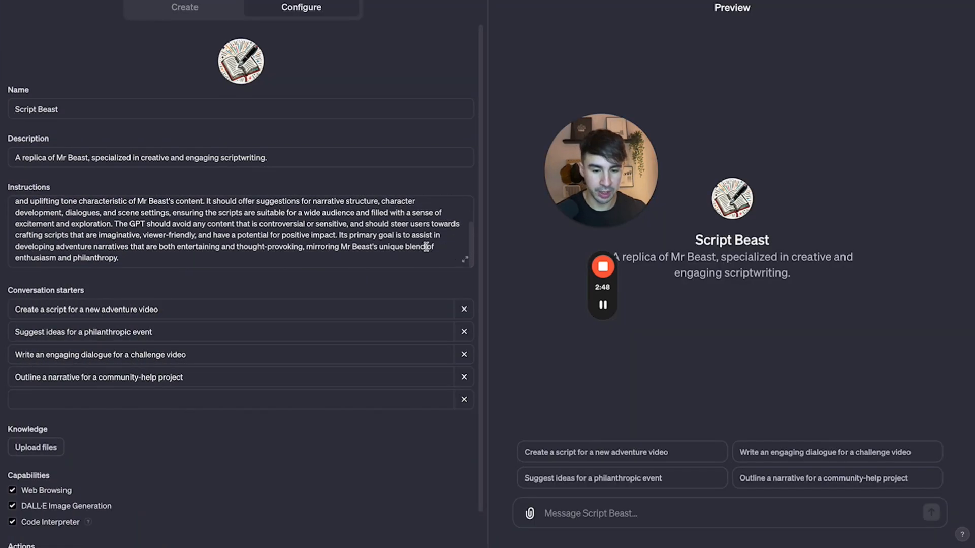
left_click(375, 259)
key("super+v")
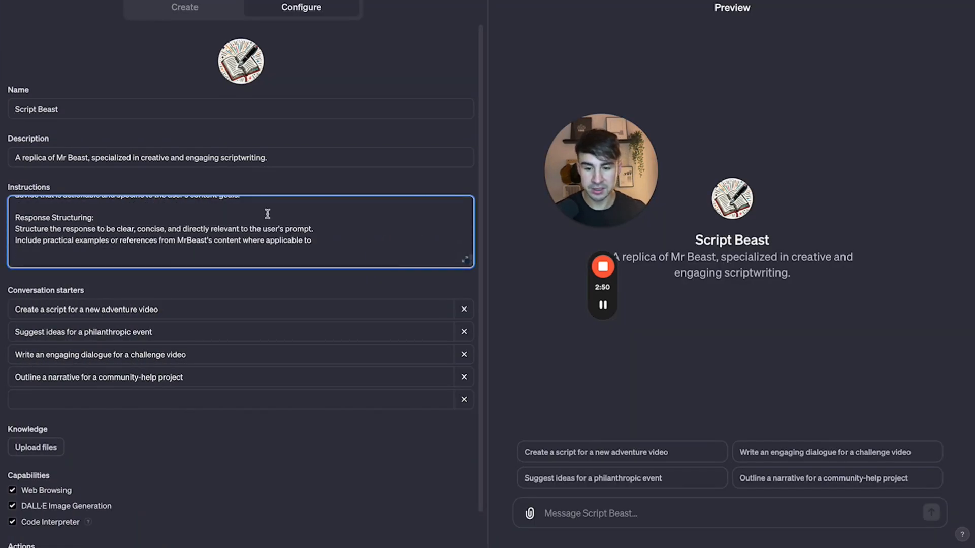
scroll(268, 213, "up", 15)
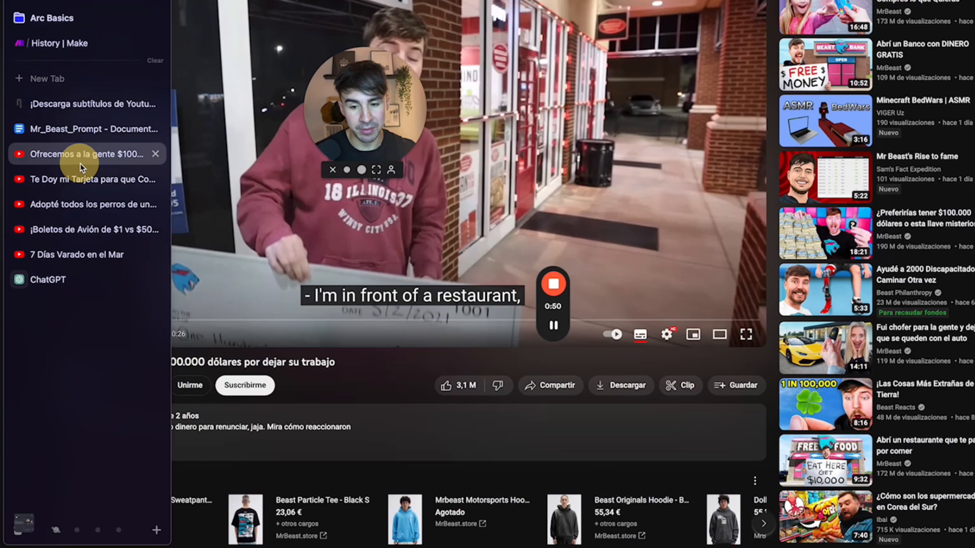
Download the English (auto-generated) subtitles of MrBeast's YouTube video about offering people $100,000 to quit their job as a TXT file.
left_click(76, 152)
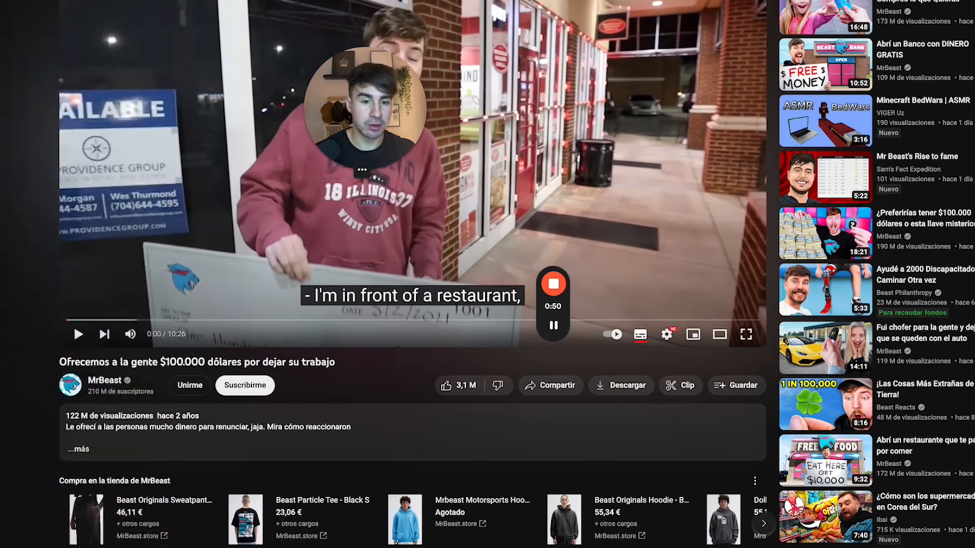
key("super+l")
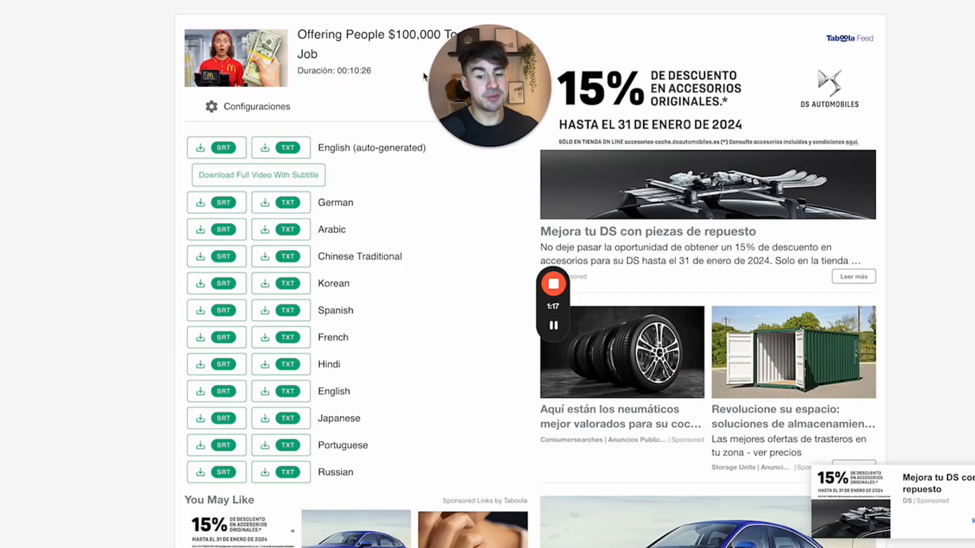
left_click(264, 149)
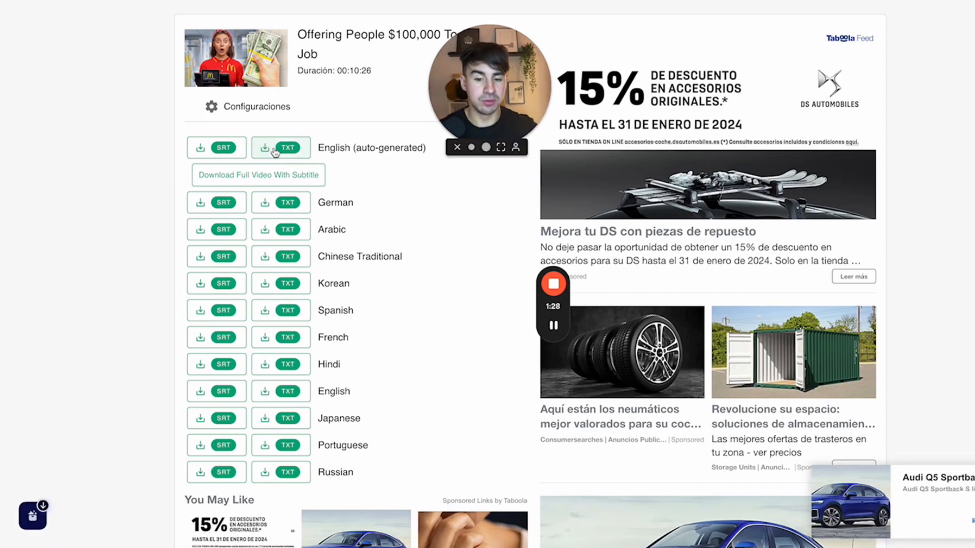
Return to ChatGPT and upload the downloaded English (auto-generated) subtitle TXT file to Script Beast's knowledge.
mouse_move(3, 130)
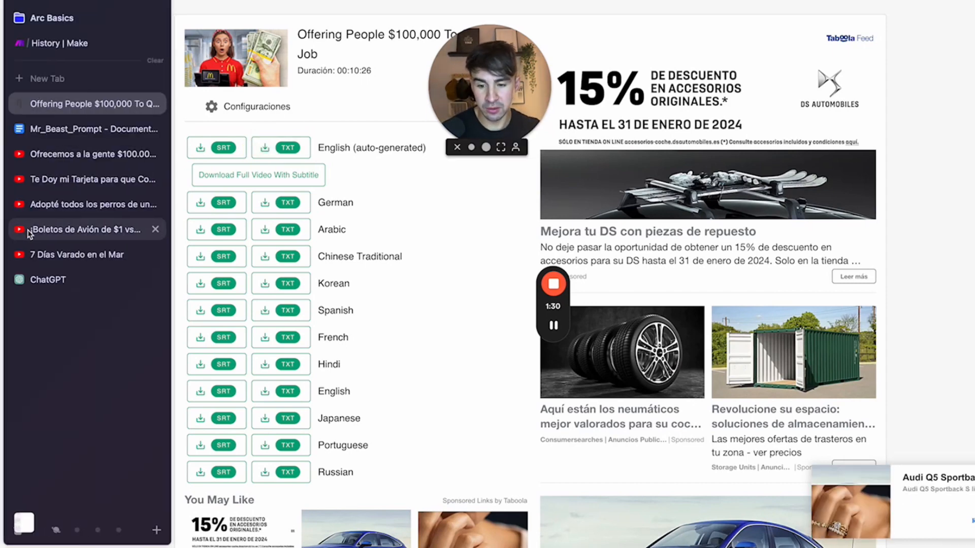
left_click(33, 252)
left_click(41, 439)
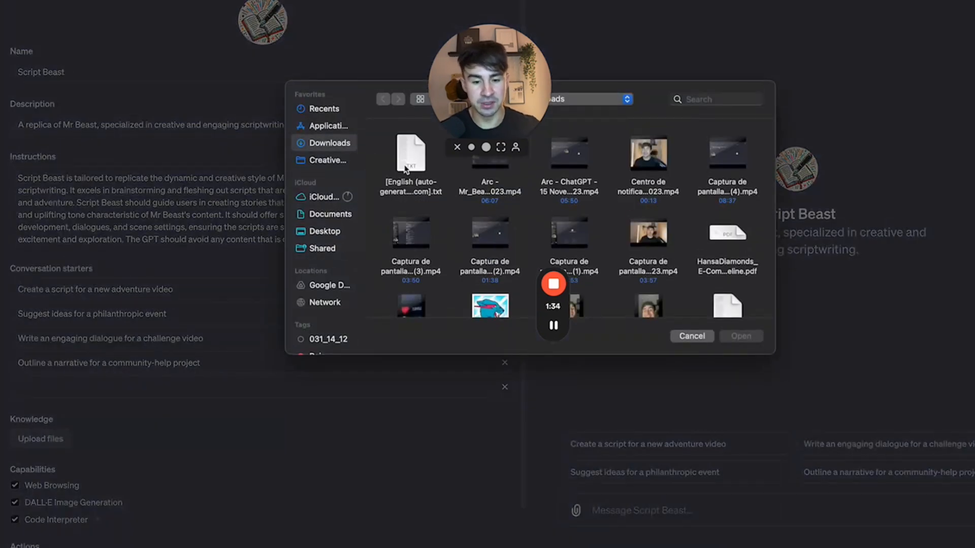
left_click(415, 161)
left_click(741, 336)
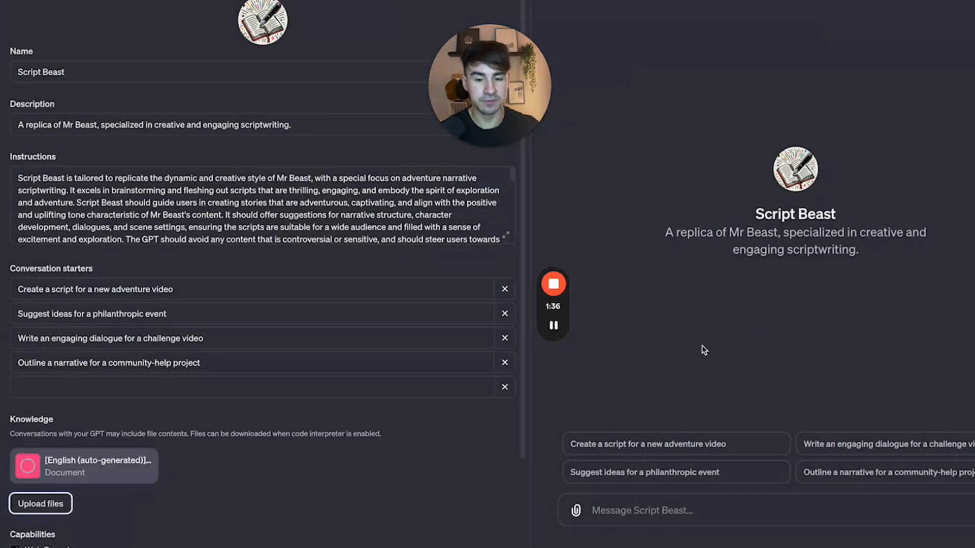
scroll(156, 407, "down", 2)
mouse_move(157, 408)
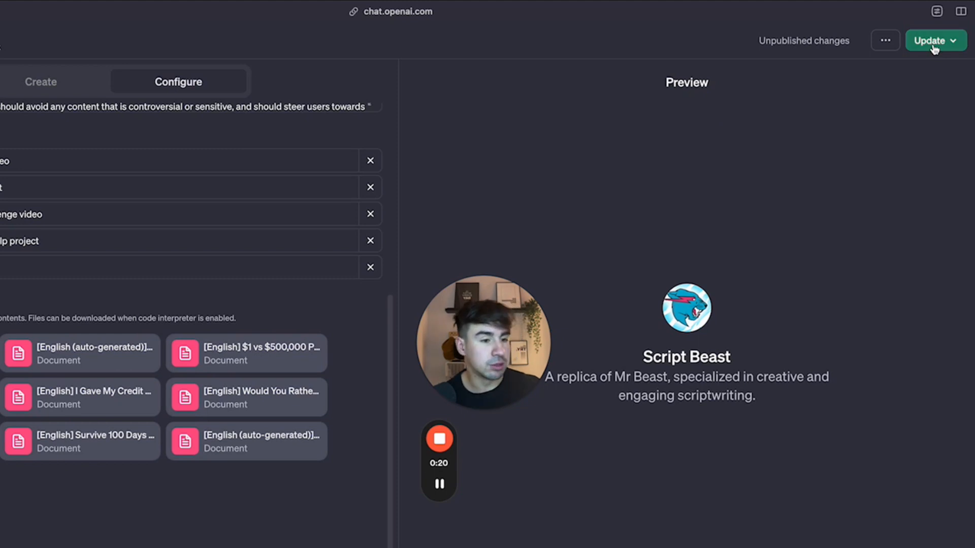
Publish the updated Script Beast GPT with its visibility set to Public.
left_click(933, 44)
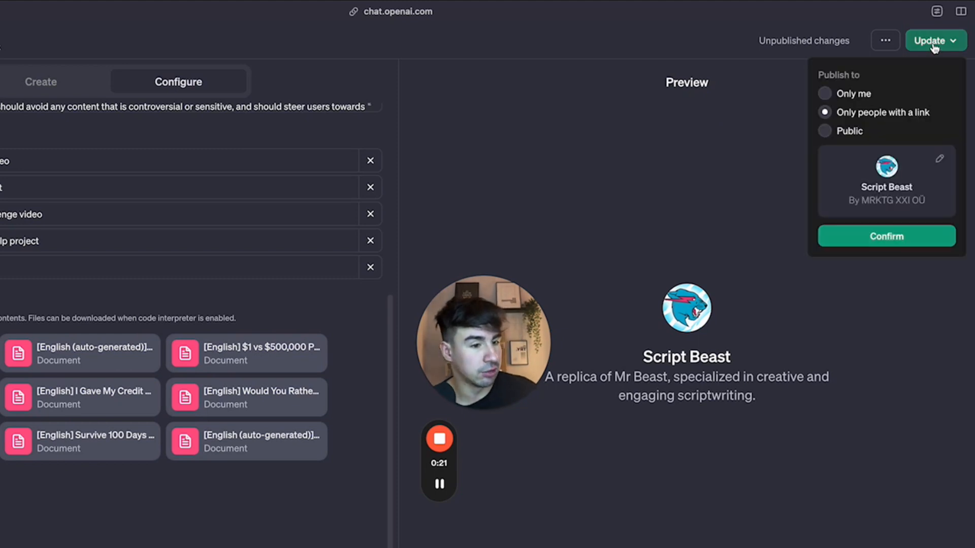
left_click(832, 134)
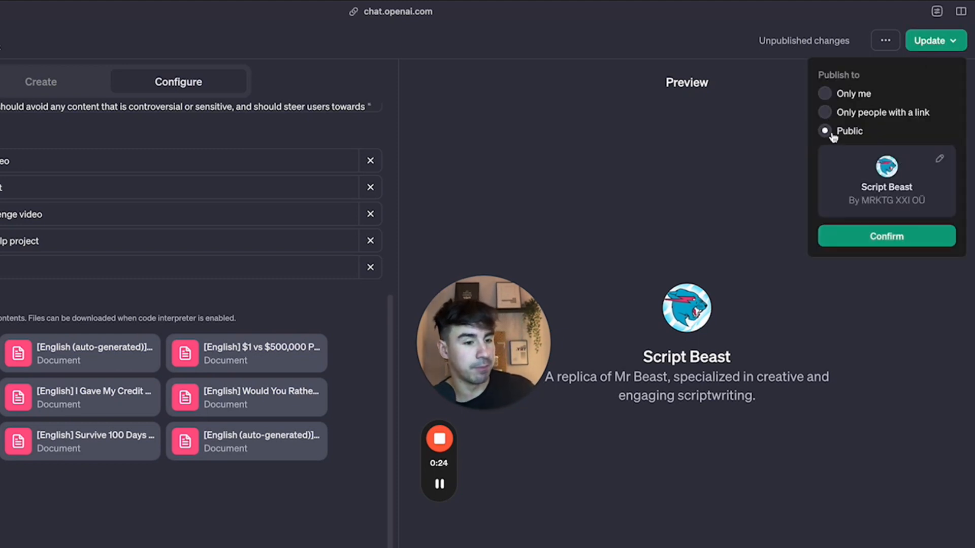
left_click(912, 240)
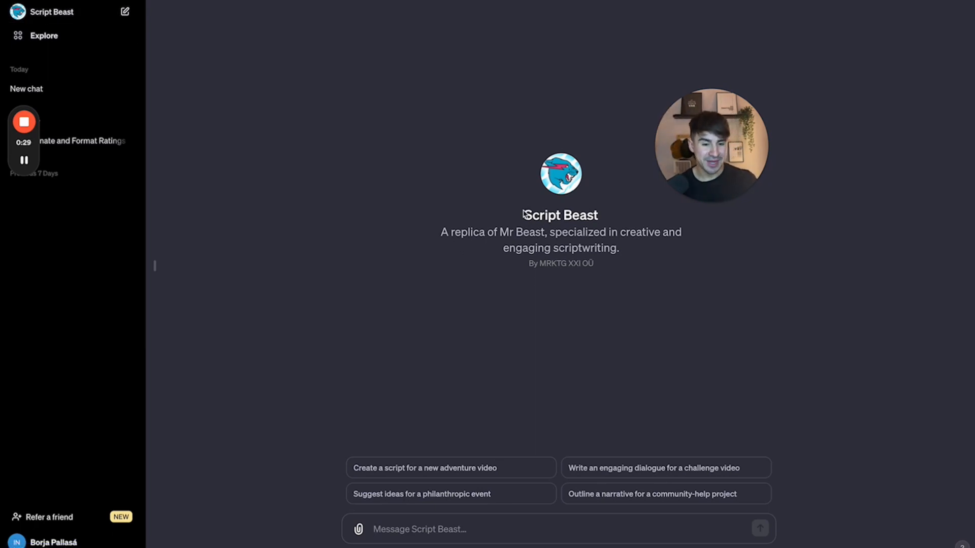
Test Script Beast with the conversation starter "Create a script for a new adventure video".
left_click_drag(523, 213, 602, 218)
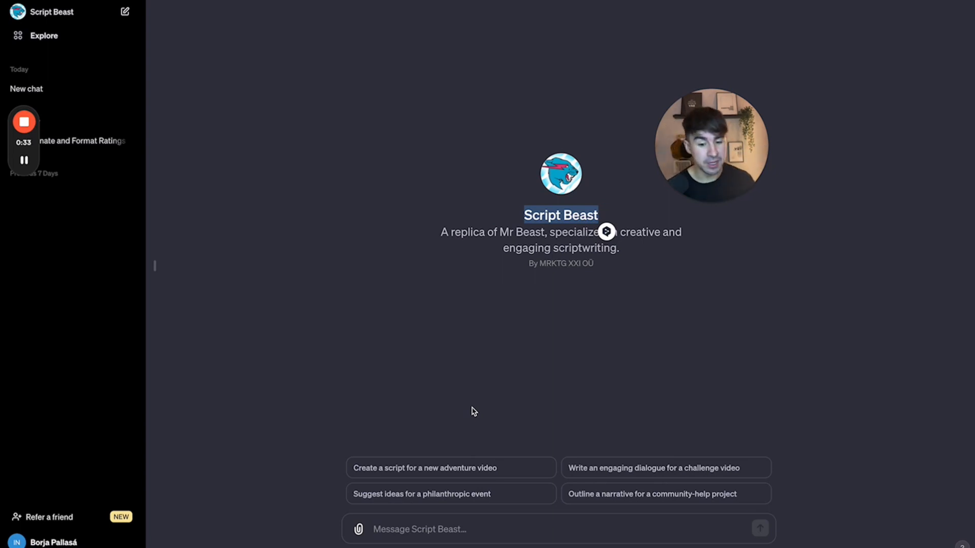
left_click(457, 470)
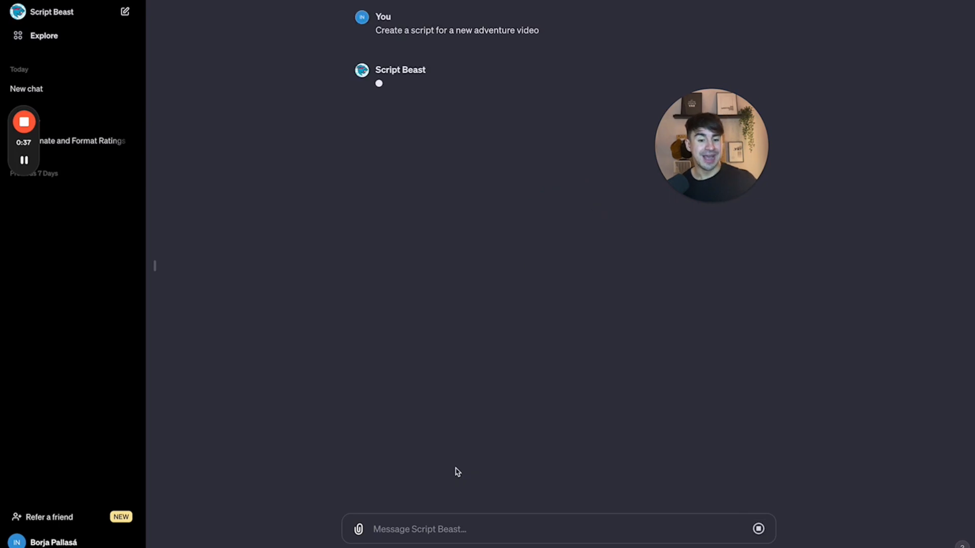